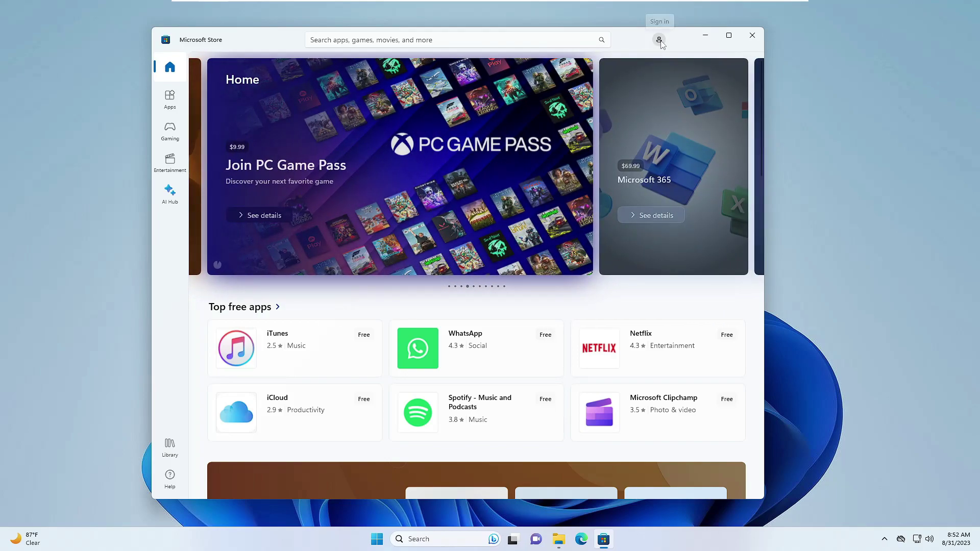
Open and then dismiss the Microsoft Store account menu, leaving the Home page showing
left_click(659, 41)
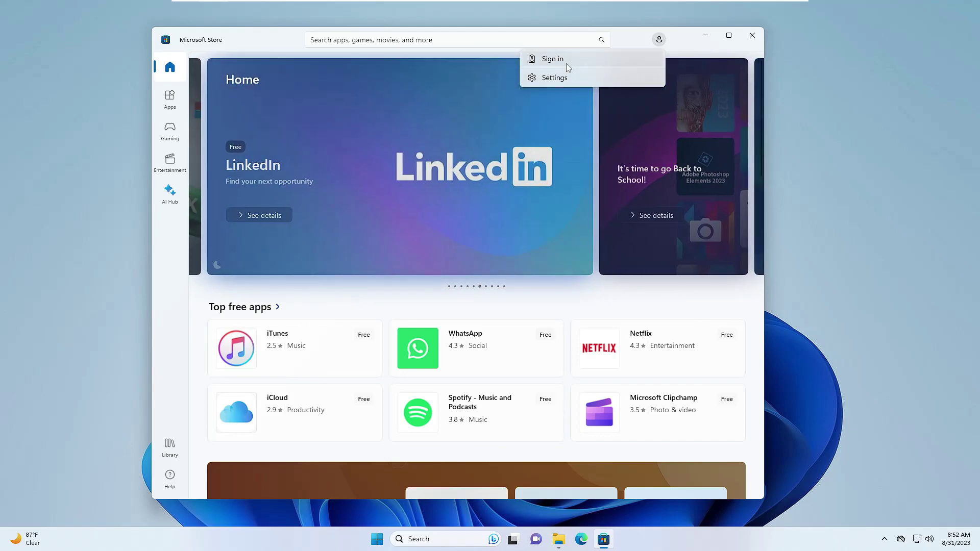
left_click(692, 50)
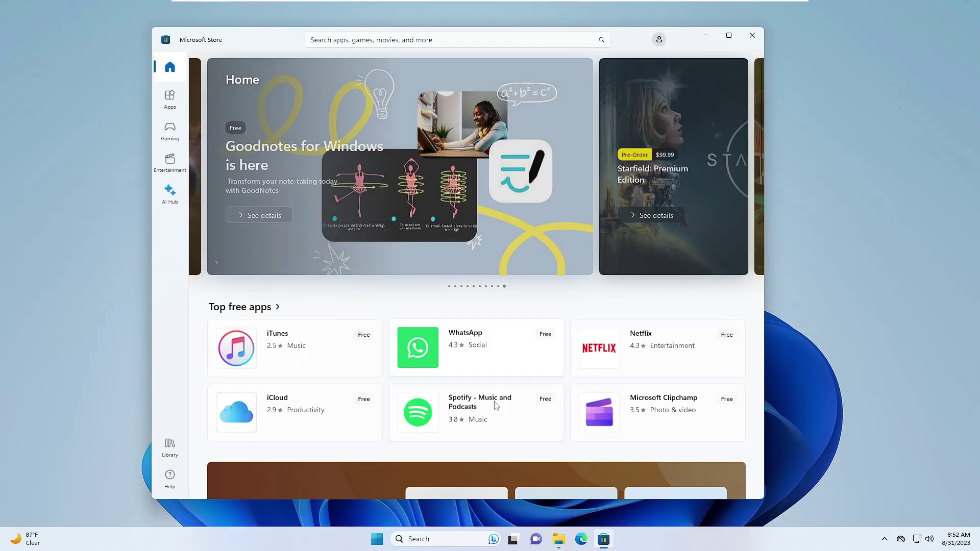
Check in This PC that Local Disk (C:) has 33.6 GB free of 63.2 GB, then return to the Store
left_click(544, 469)
left_click(372, 353)
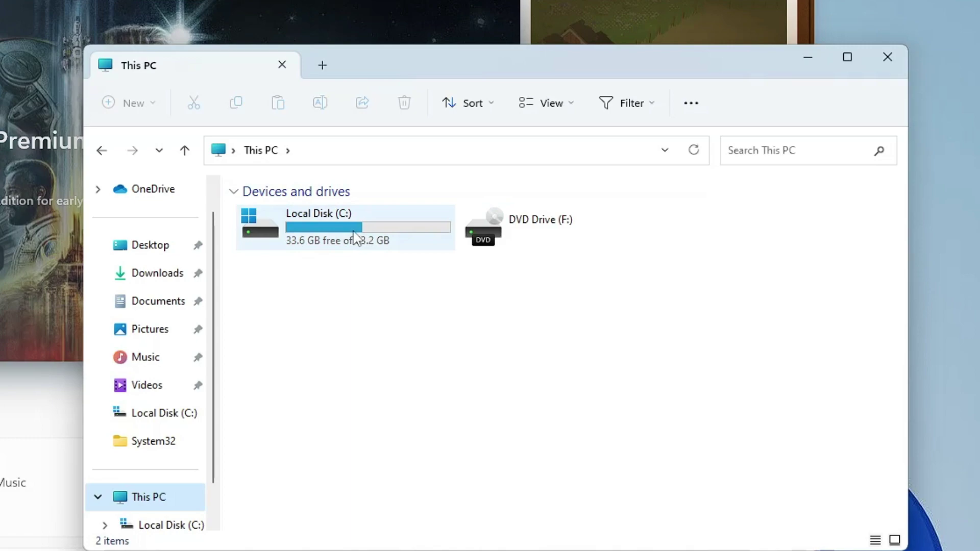
mouse_move(354, 237)
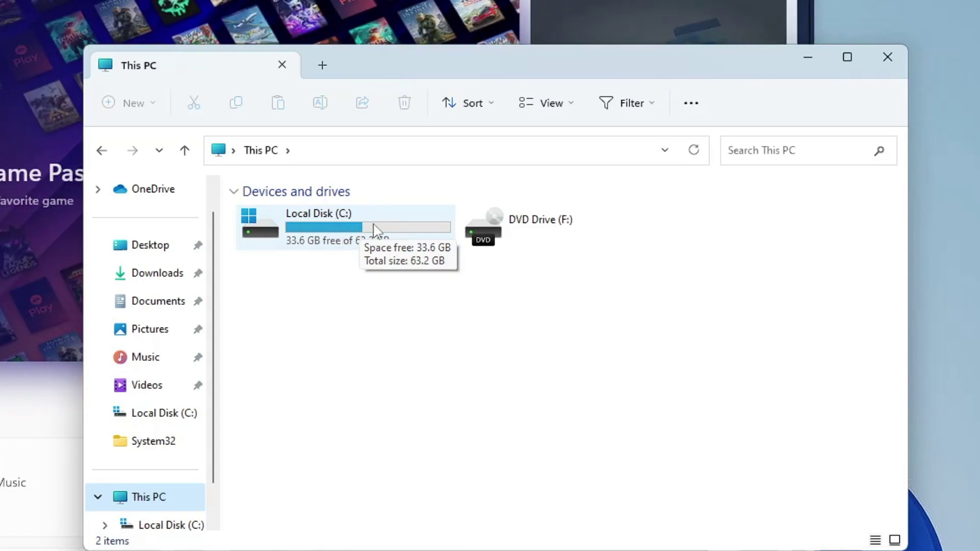
left_click(638, 31)
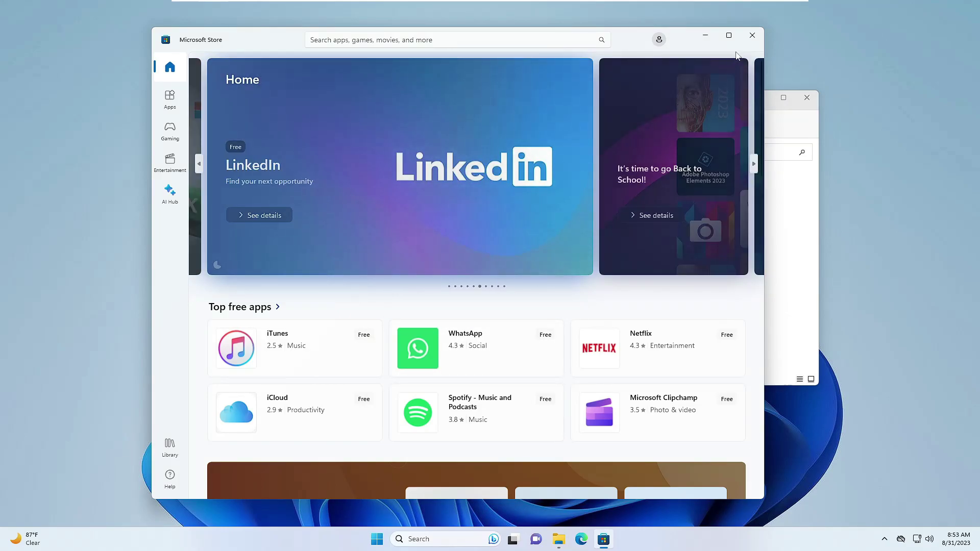
Close Microsoft Store and launch Command Prompt as administrator from a cmd search, approving UAC
left_click(754, 37)
key("super+d")
key("super+s")
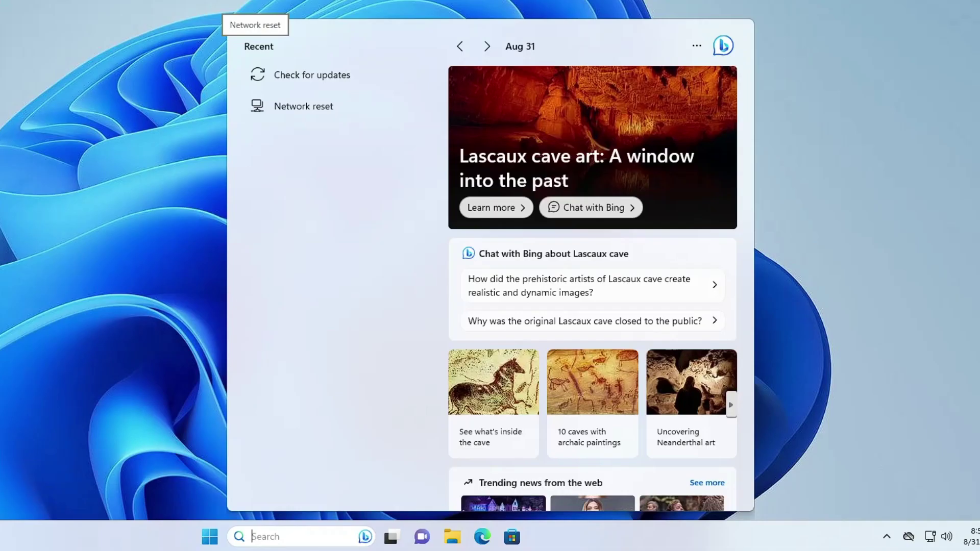
type("cmd")
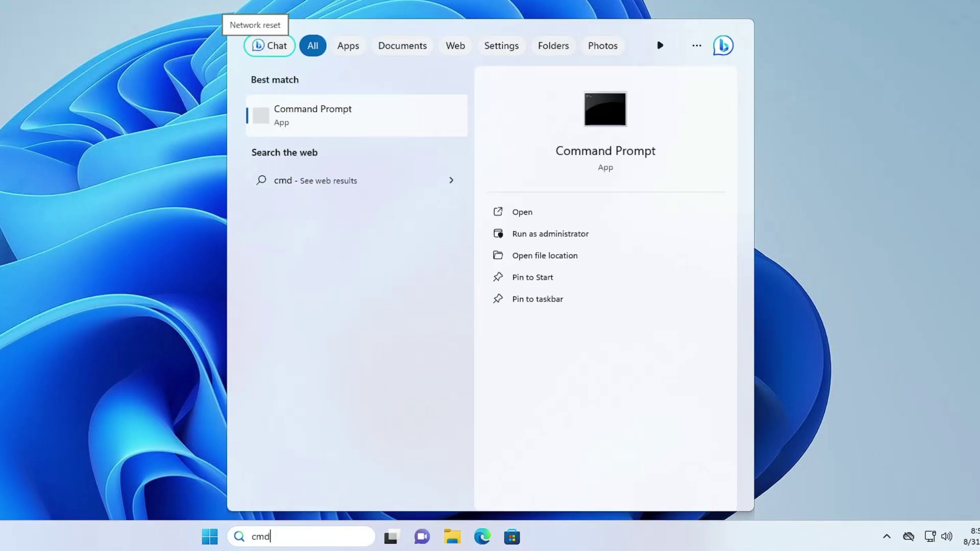
right_click(324, 120)
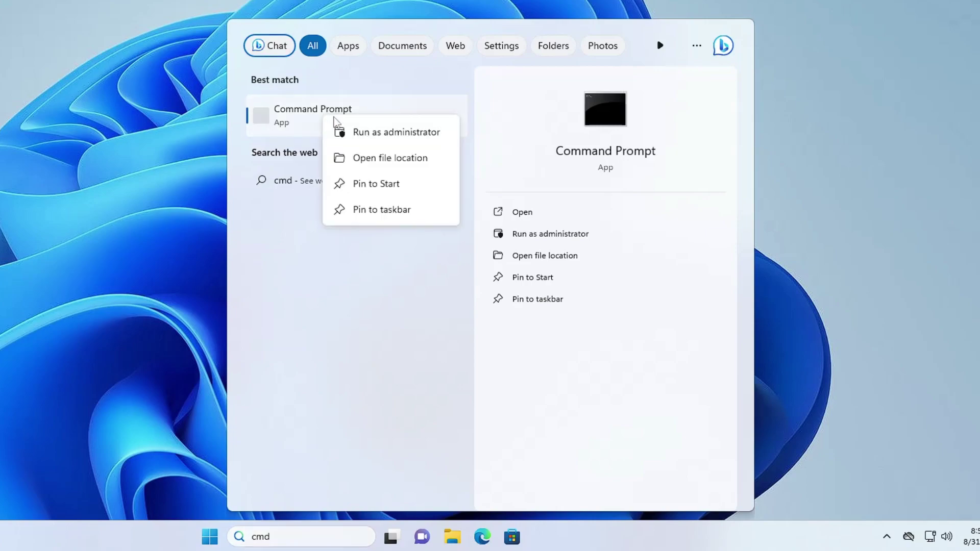
left_click(371, 134)
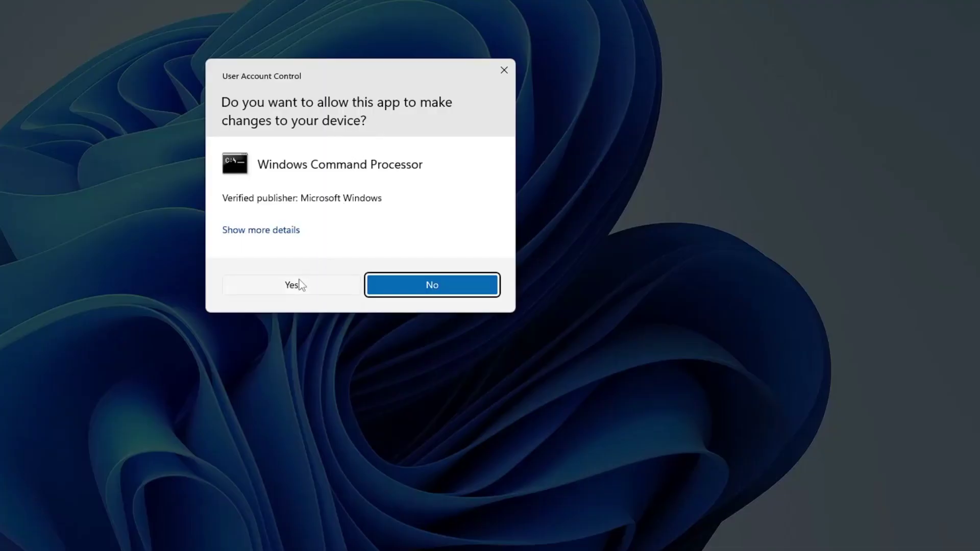
left_click(300, 283)
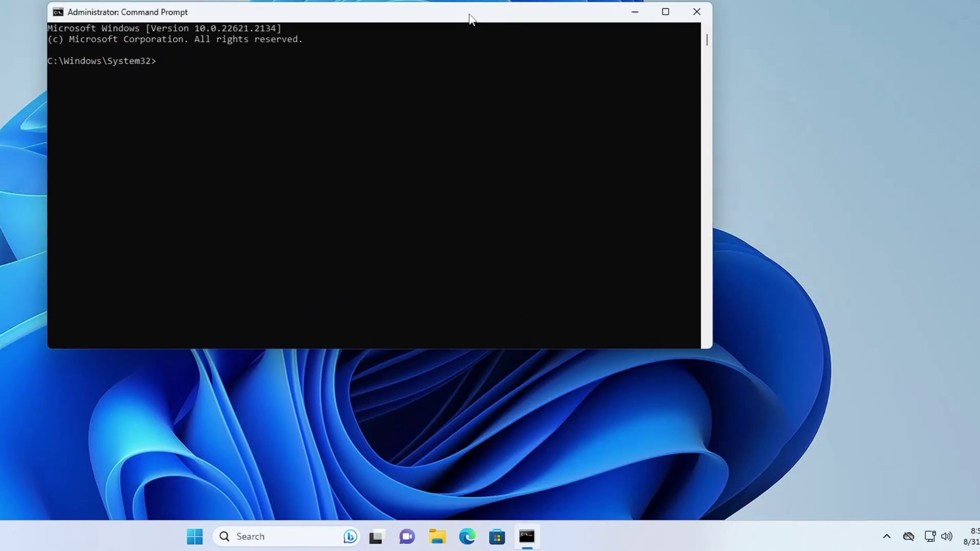
Run sfc /scannow in the administrator Command Prompt
type("sfc ")
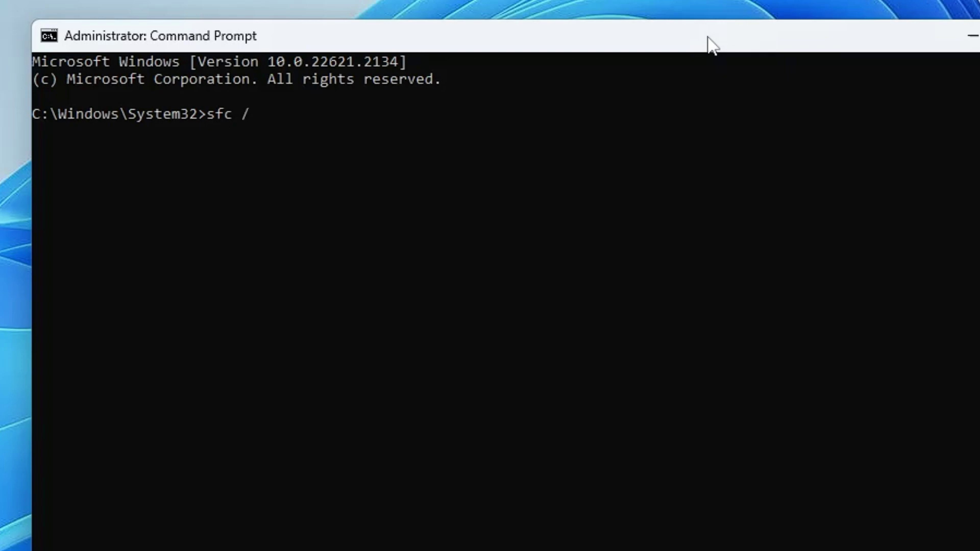
type("/scannow")
key("Return")
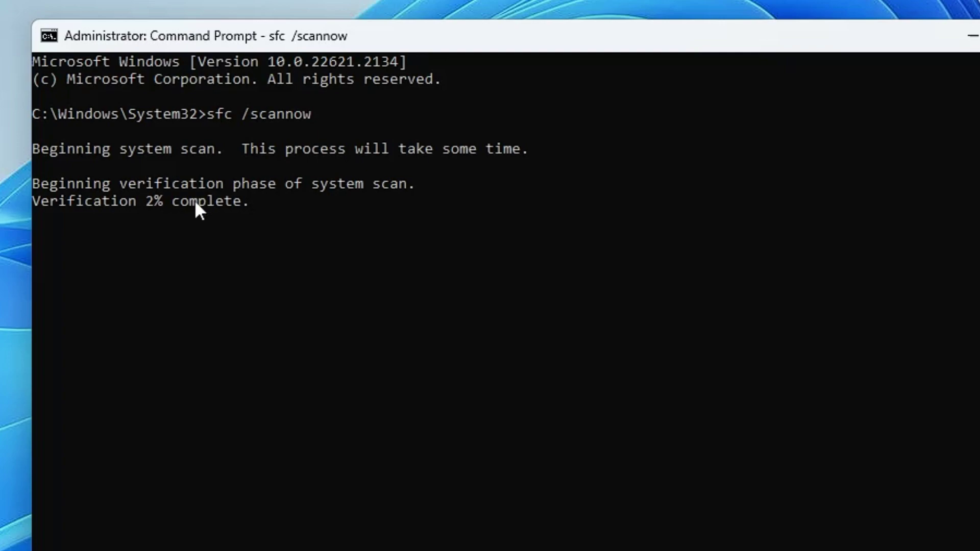
Minimize Command Prompt and run wsreset.exe from the Run dialog to reset the Store cache
left_click(972, 36)
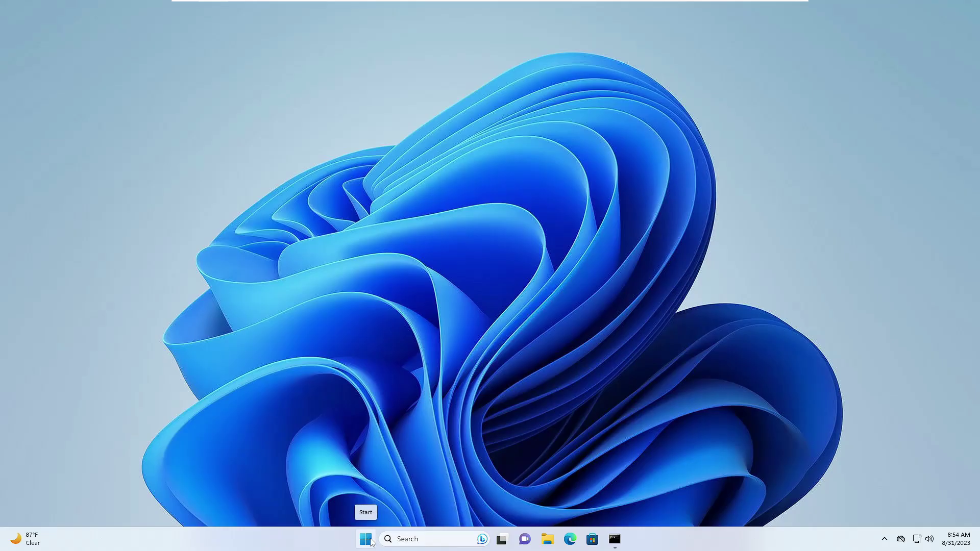
right_click(366, 539)
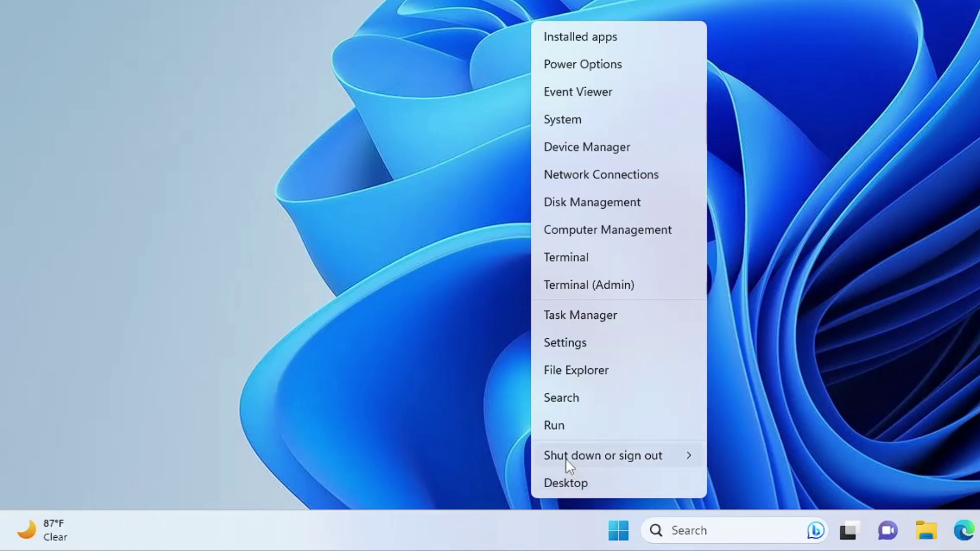
left_click(569, 424)
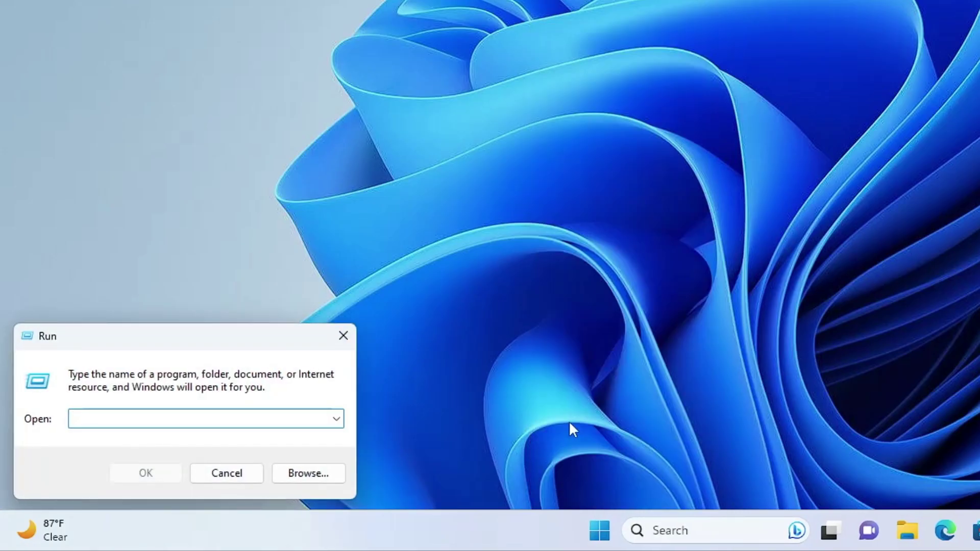
type("wsreset.exe")
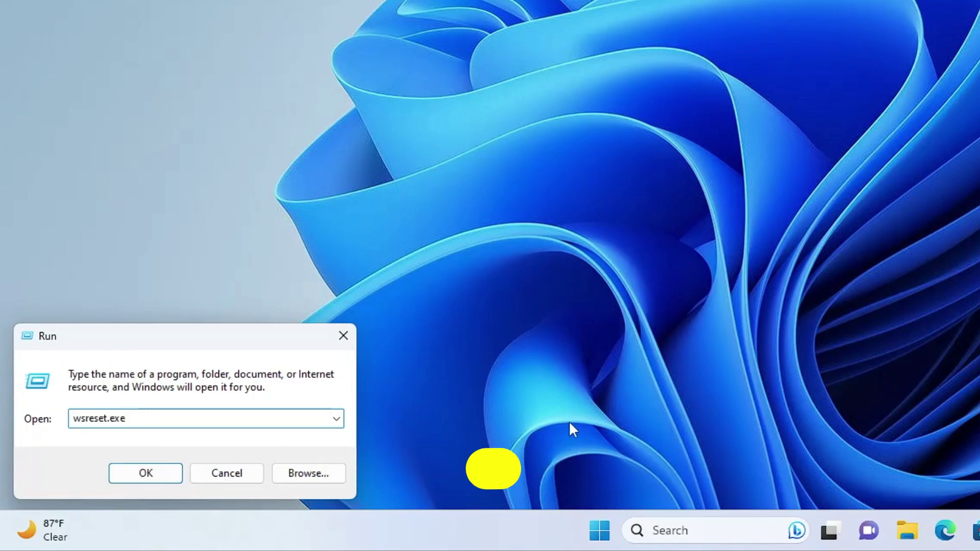
key("Return")
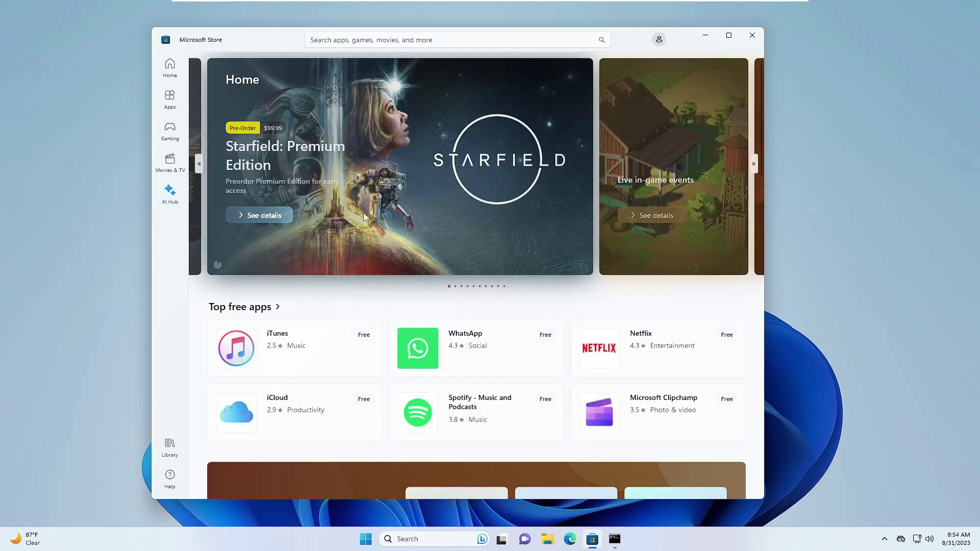
Close the reopened Store and open Microsoft Store's App settings from a 'store' search
left_click(756, 39)
left_click(446, 538)
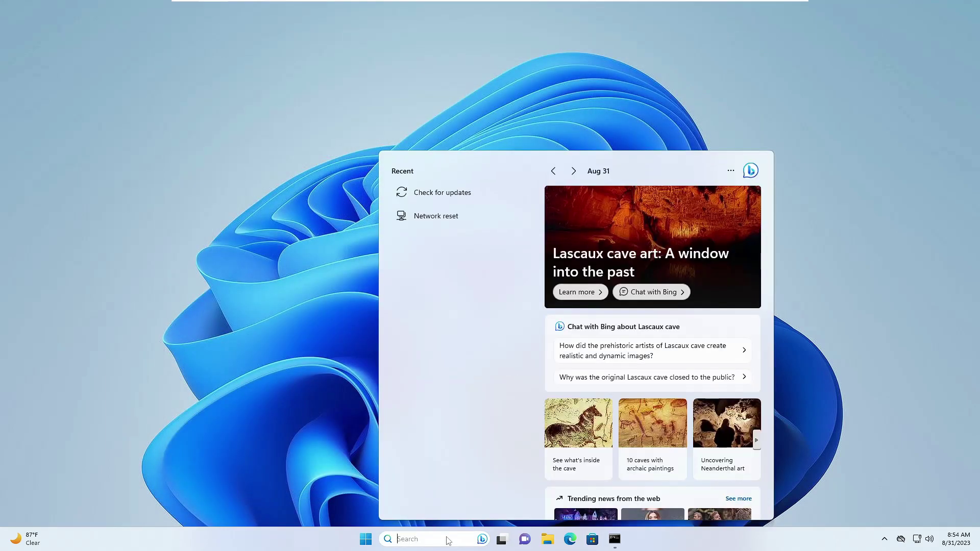
type("store")
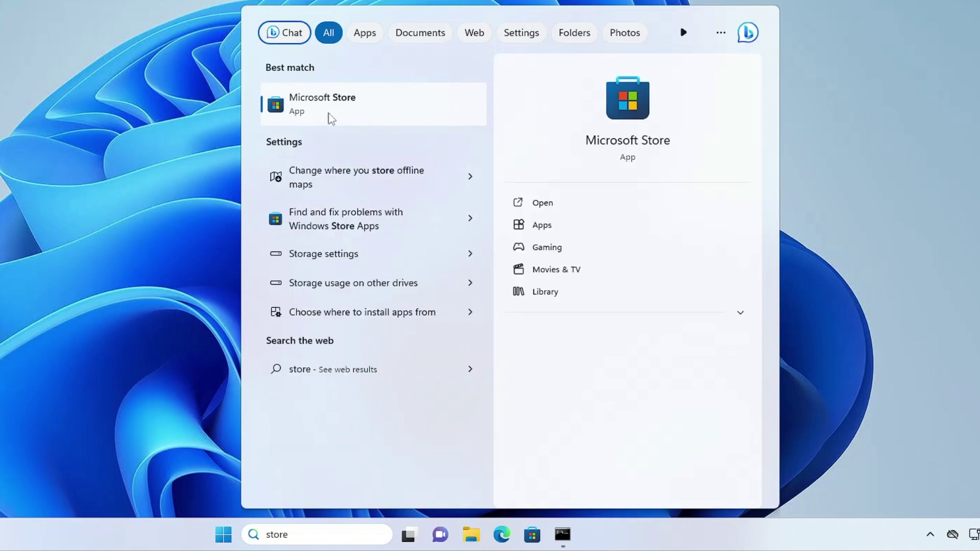
right_click(343, 104)
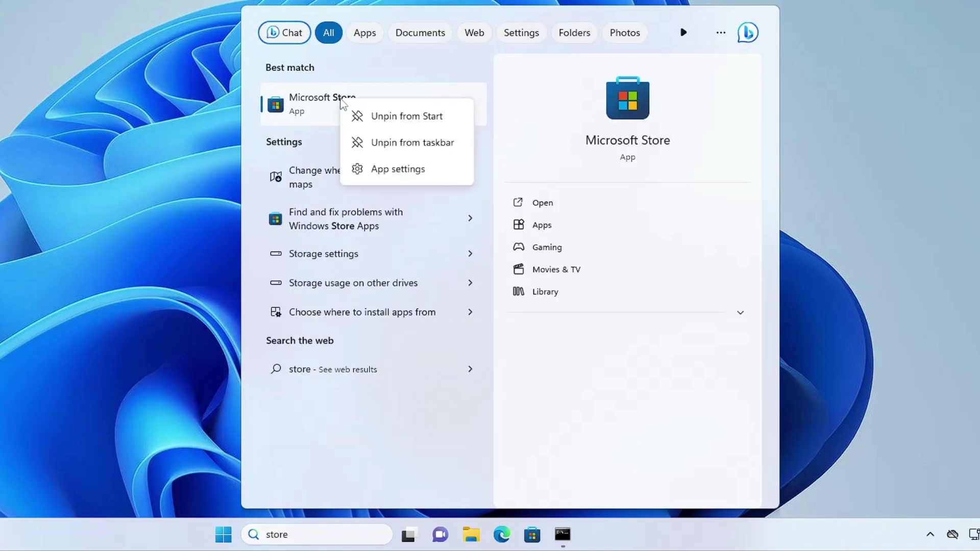
left_click(396, 169)
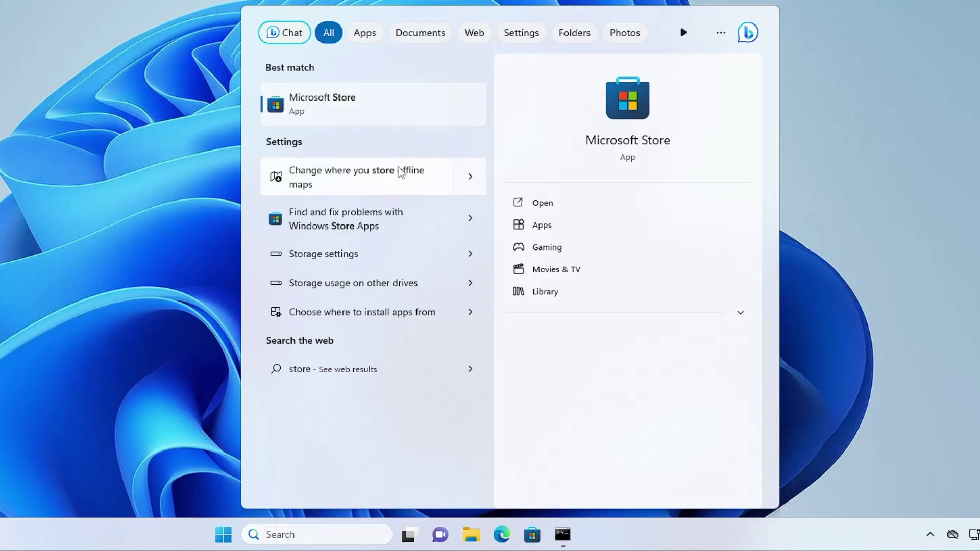
scroll(454, 189, "down", 5)
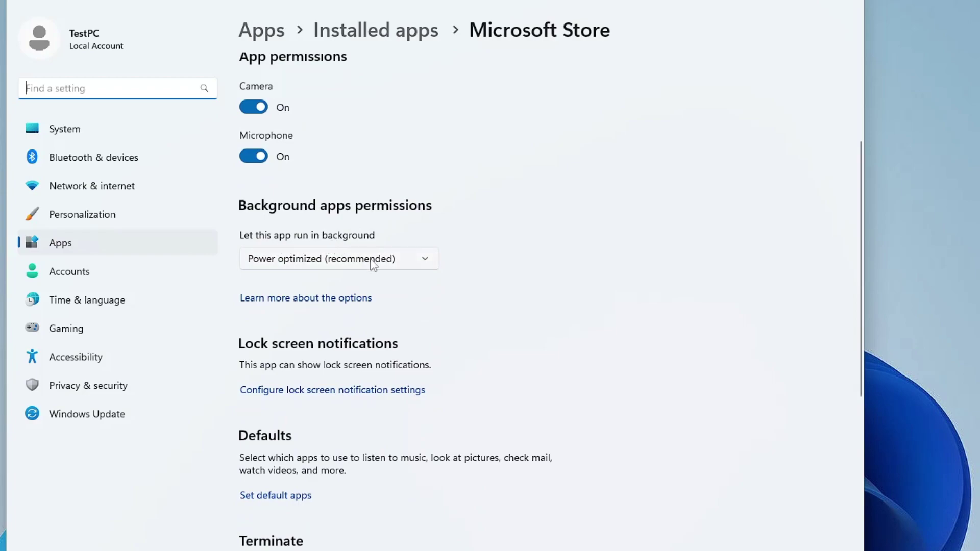
Keep the Store app's background permission at Power optimized
left_click(394, 263)
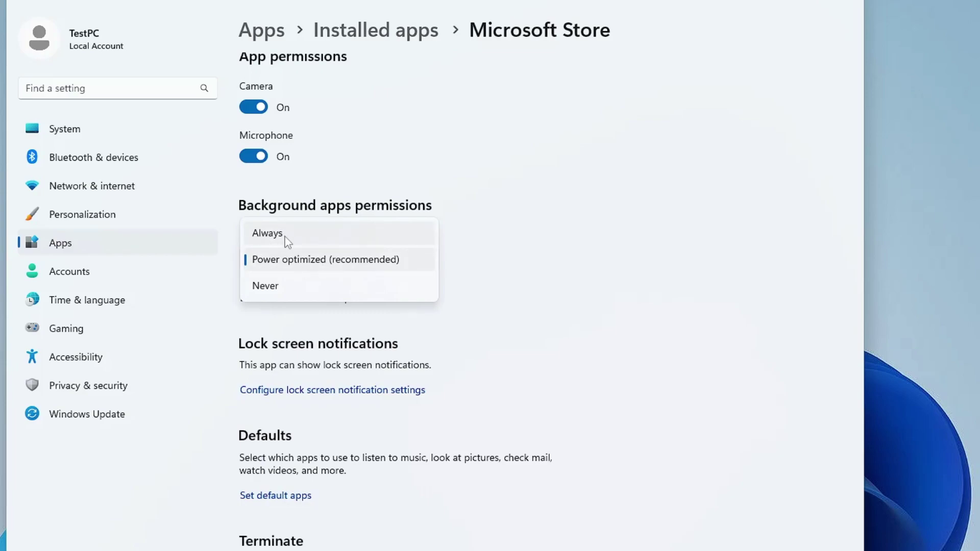
left_click(529, 300)
scroll(449, 313, "down", 8)
scroll(402, 312, "down", 1)
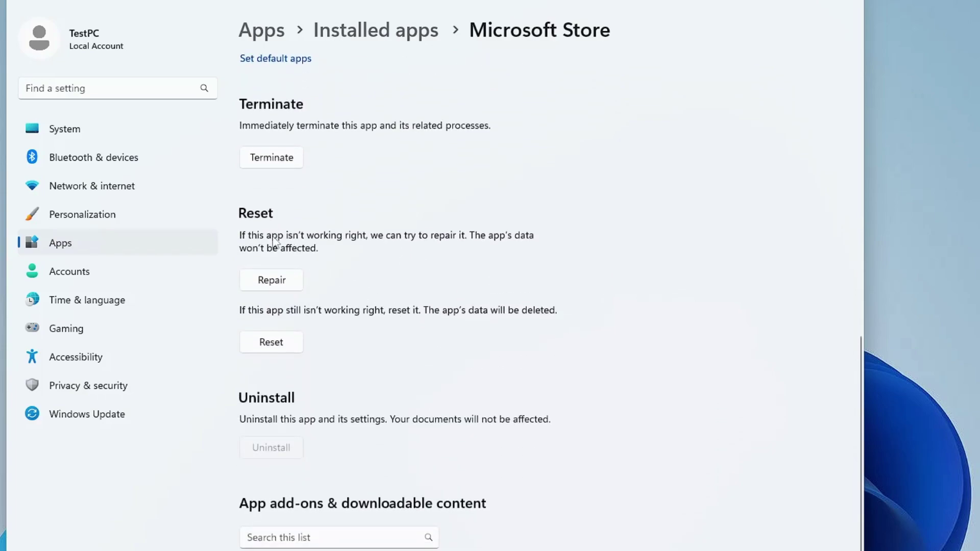
Repair the Microsoft Store app, reset it with confirmation, and close Settings
left_click(277, 280)
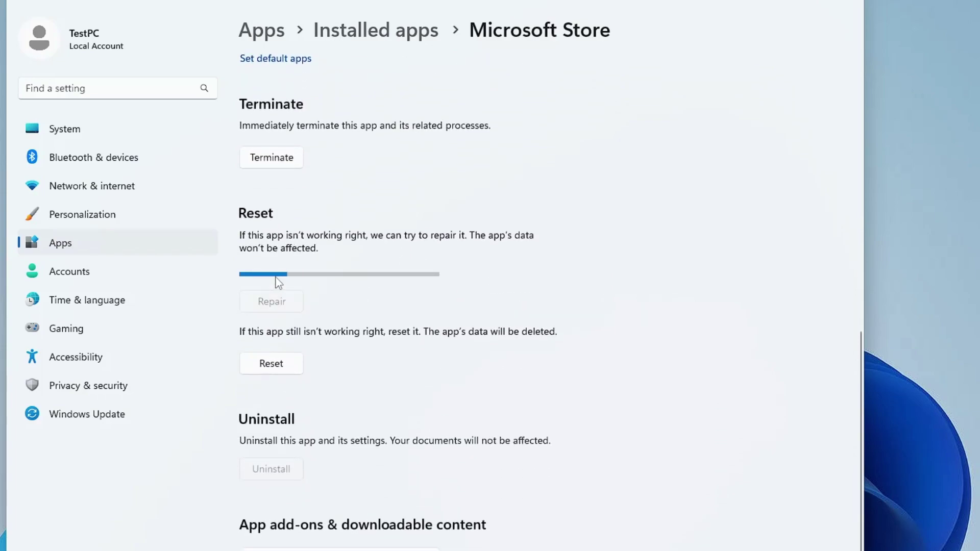
left_click(282, 343)
left_click(333, 308)
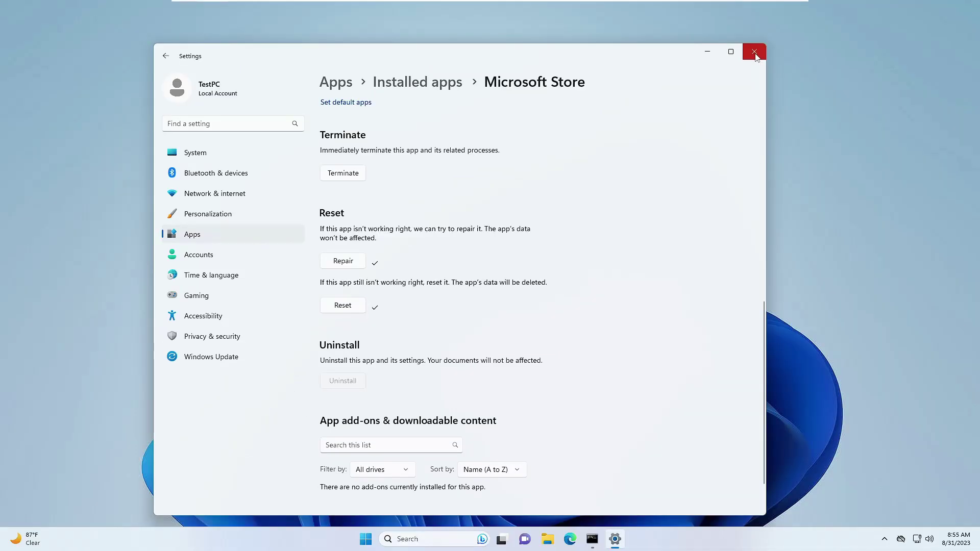
left_click(751, 54)
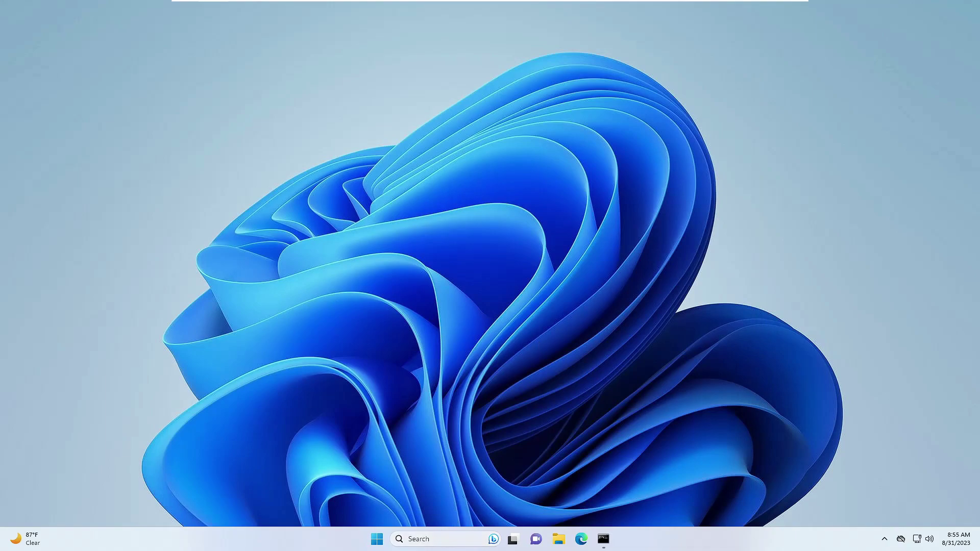
Open Services via a 'services' search and bring up Microsoft Store Install Service properties
left_click(435, 535)
type("services")
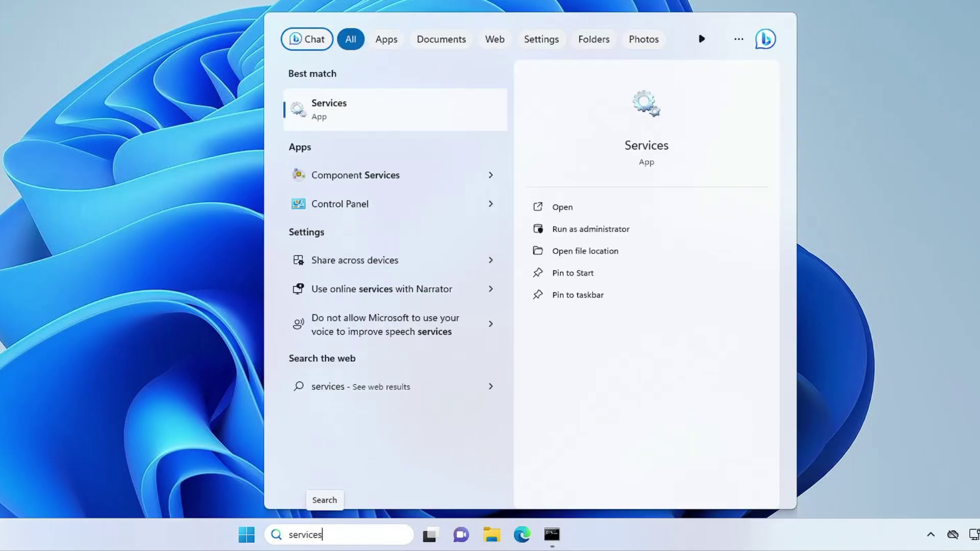
left_click(329, 531)
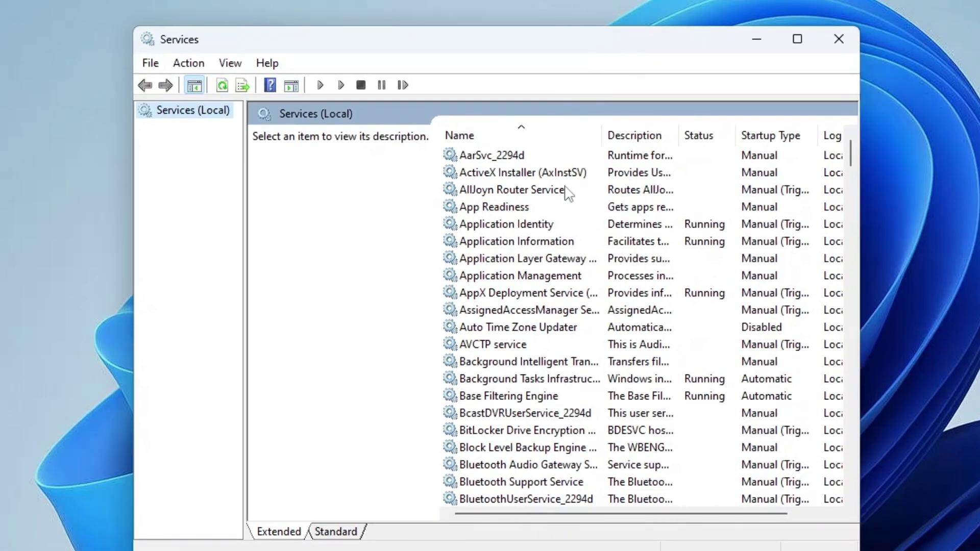
left_click(564, 269)
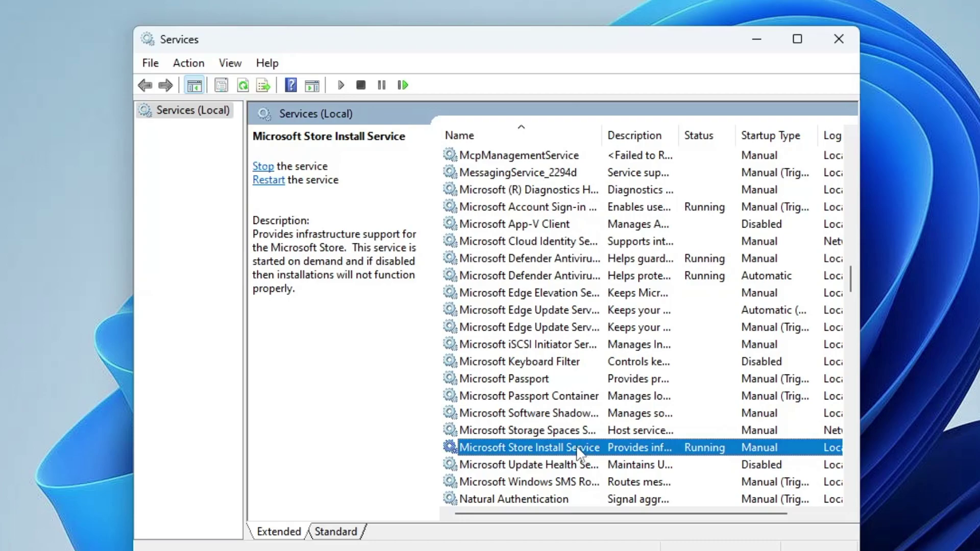
double_click(571, 452)
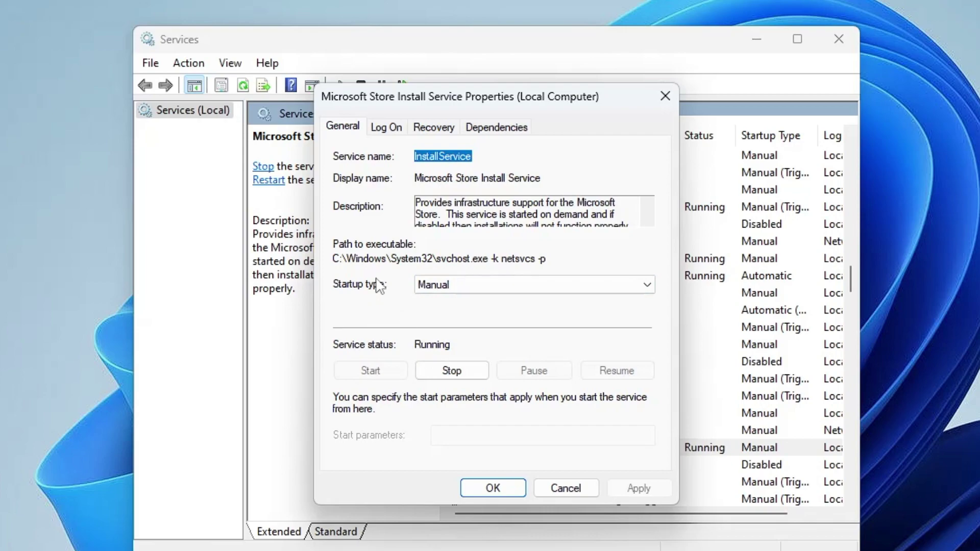
Set the service's startup type to Automatic, stop and restart it, then apply and save
left_click(428, 287)
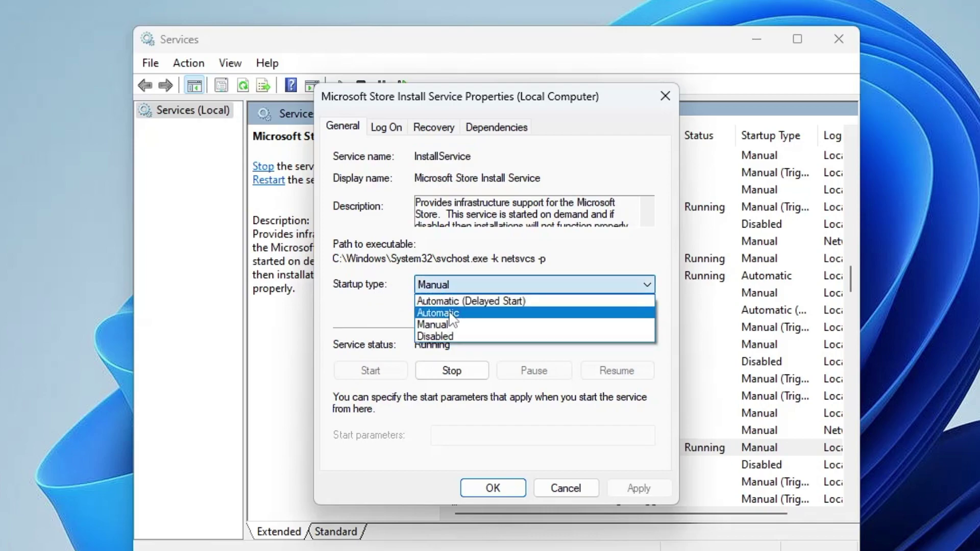
left_click(451, 318)
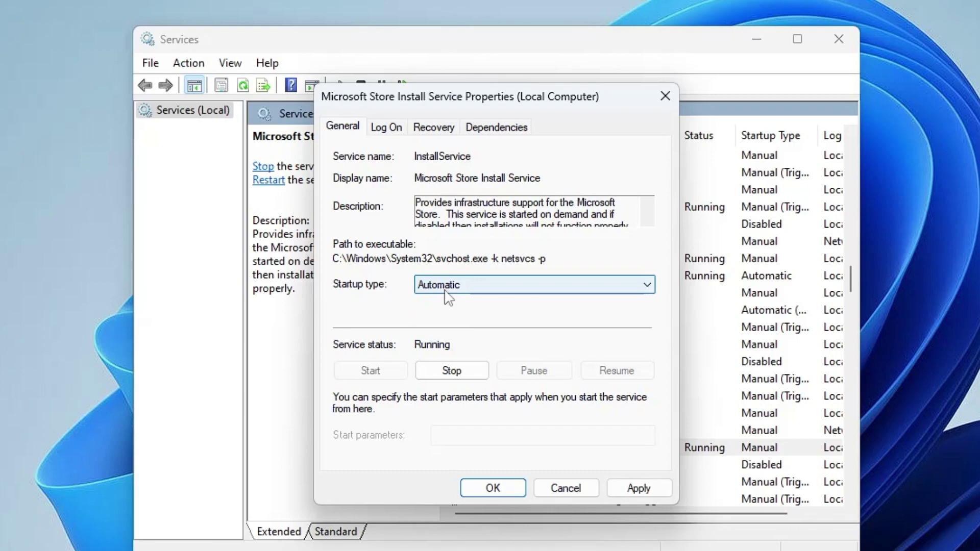
left_click(447, 367)
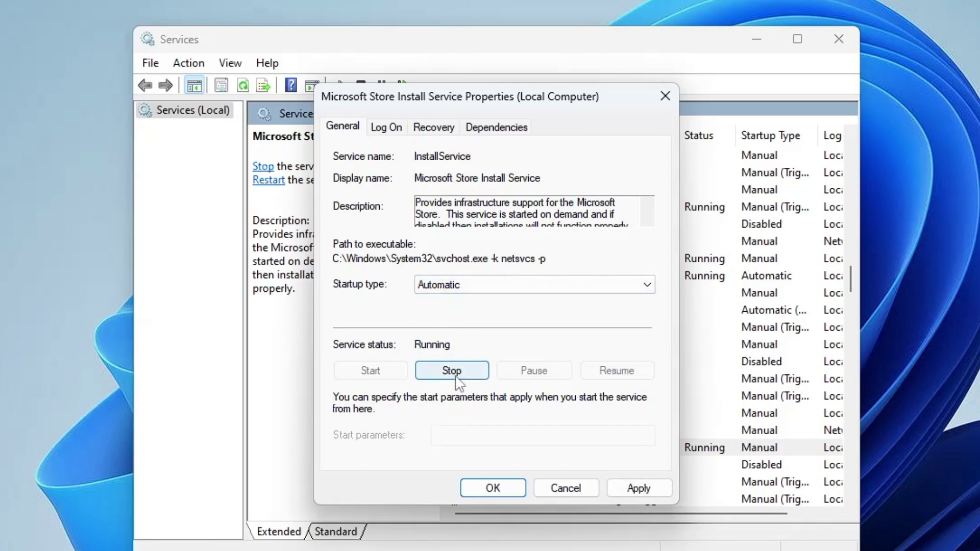
left_click(455, 372)
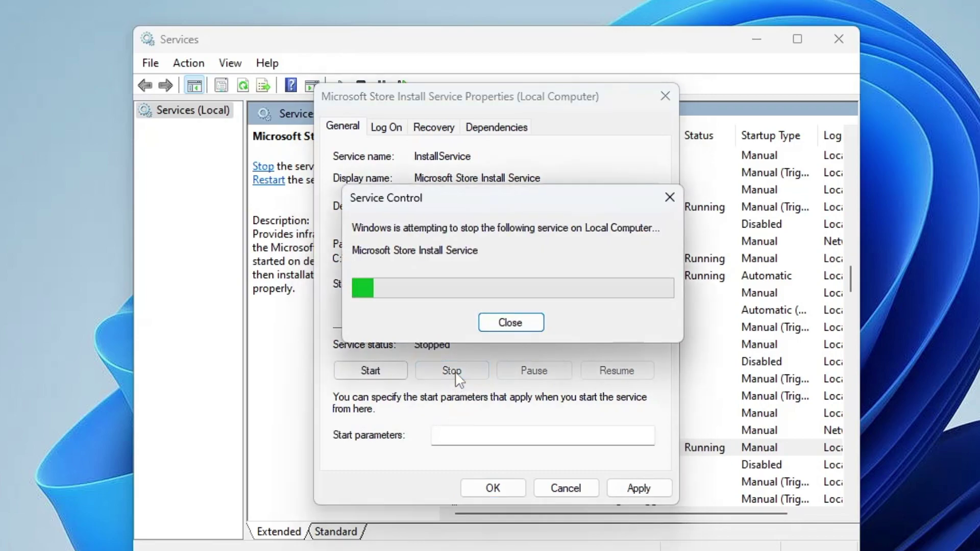
left_click(370, 370)
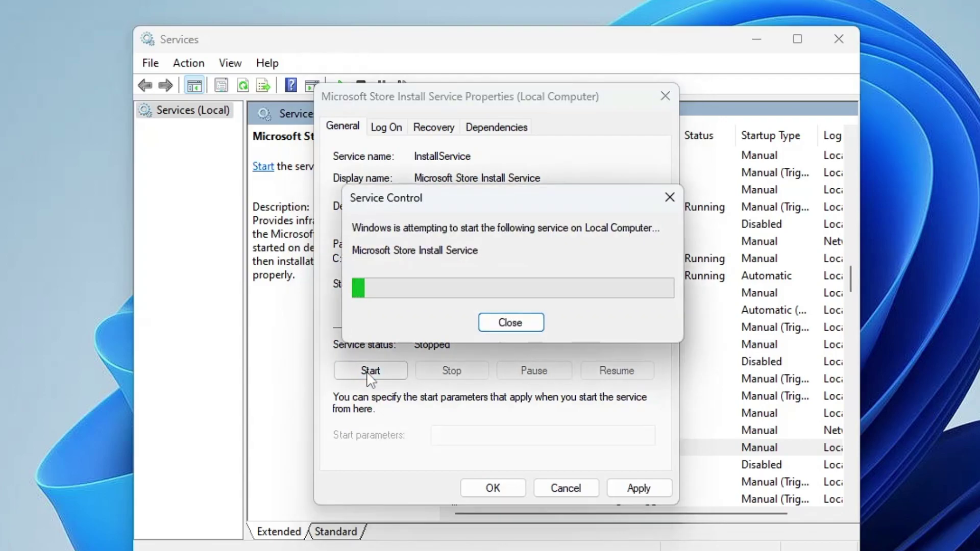
left_click(633, 487)
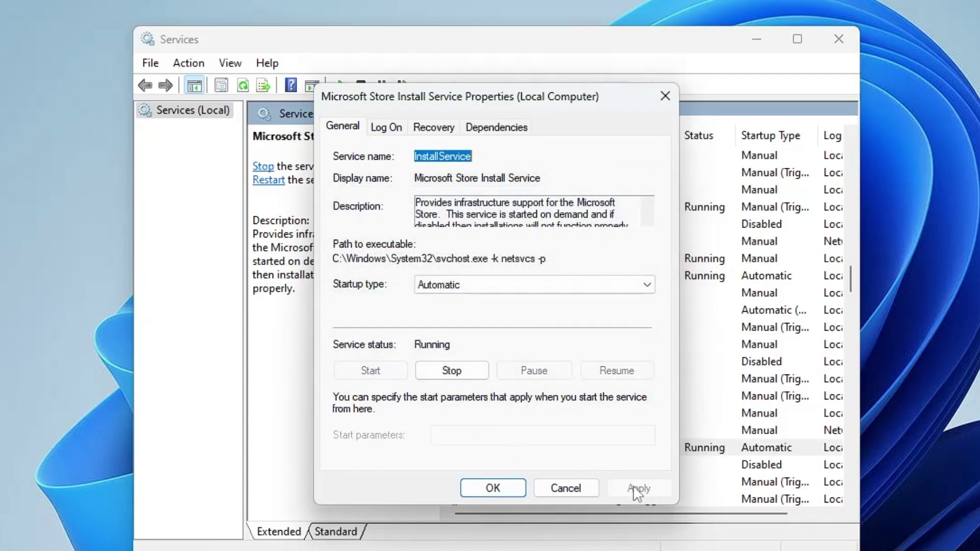
left_click(493, 488)
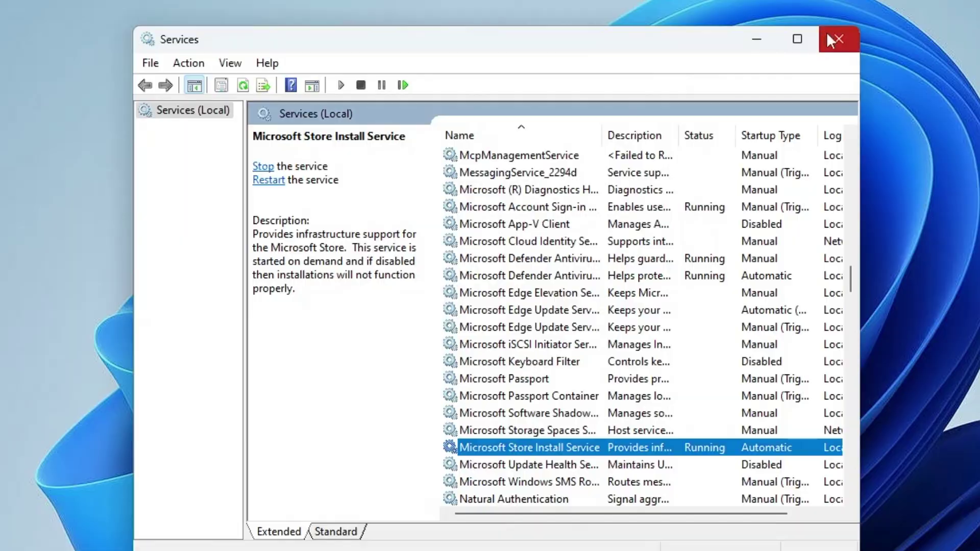
Close Services and bring back Command Prompt to review the sfc /scannow results
left_click(830, 43)
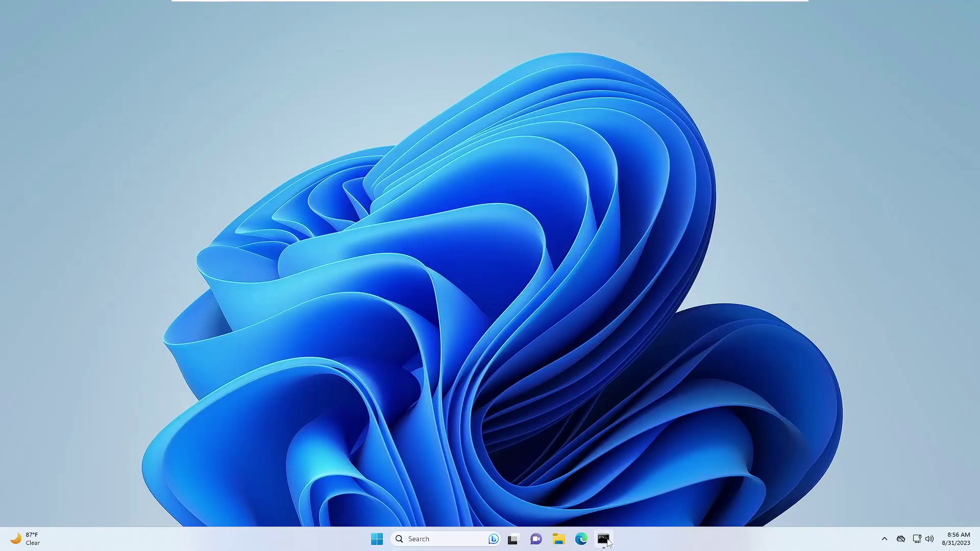
left_click(604, 490)
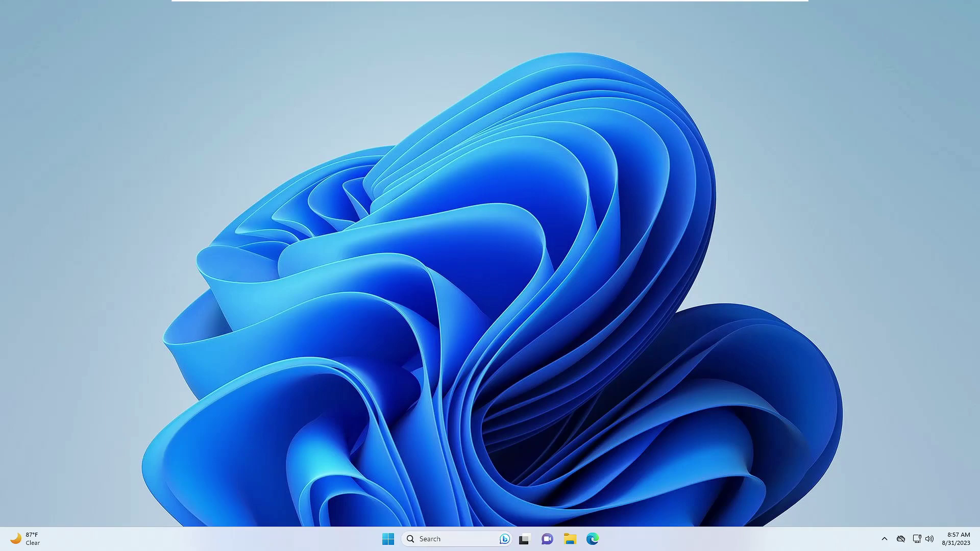
Open Windows Update from an 'update' search and confirm the PC is up to date
left_click(449, 539)
type("update")
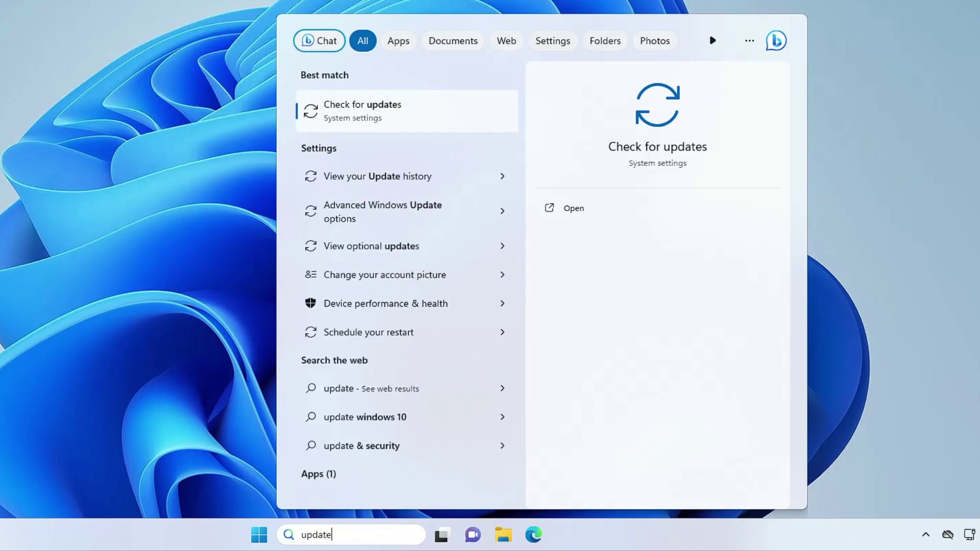
left_click(385, 116)
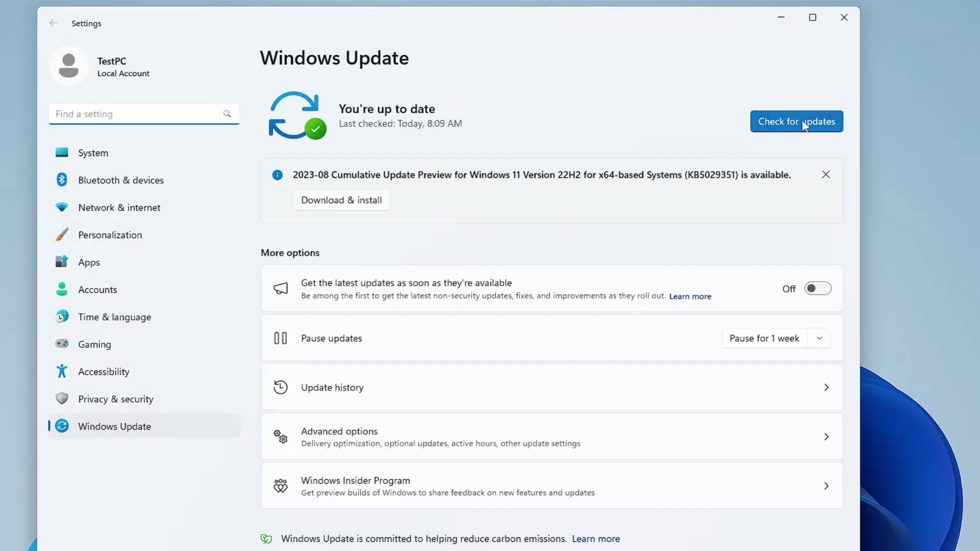